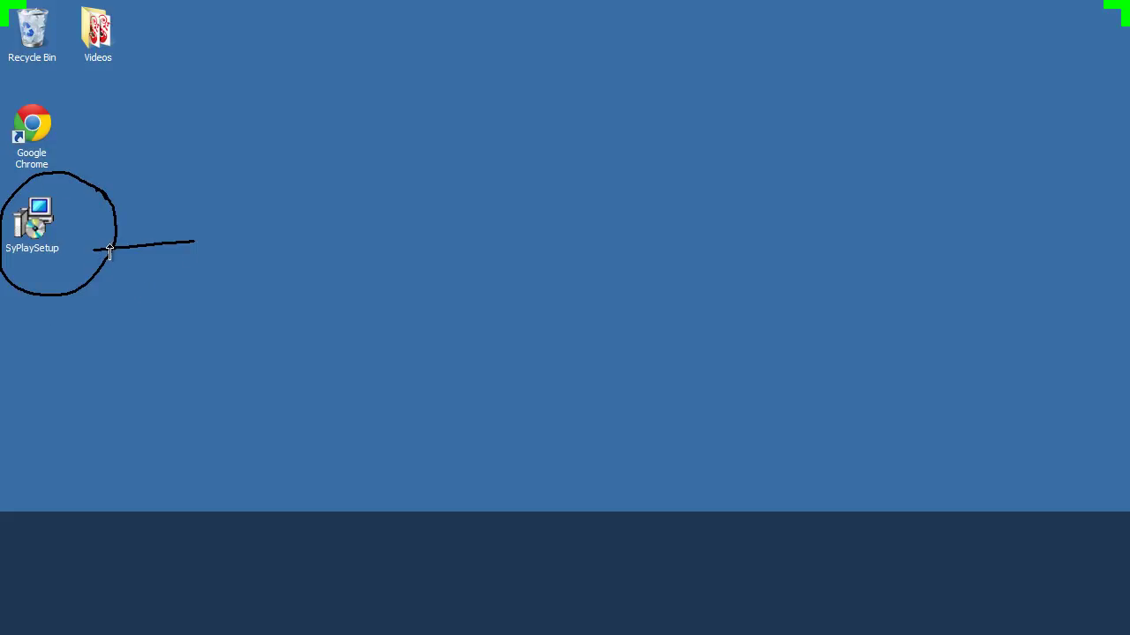
# - Install SyPlay 2.0 with the default install location and the SyPlay Start Menu folder
pyautogui.moveTo(119, 235)
pyautogui.mouseDown()
pyautogui.moveTo(82, 260)
pyautogui.moveTo(131, 271)
pyautogui.mouseUp()
pyautogui.moveTo(120, 233); pyautogui.dragTo(122, 273)
pyautogui.moveTo(253, 199)
pyautogui.mouseDown()
pyautogui.moveTo(232, 260)
pyautogui.moveTo(223, 240)
pyautogui.mouseUp()
pyautogui.moveTo(275, 256)
pyautogui.mouseDown()
pyautogui.moveTo(328, 231)
pyautogui.moveTo(386, 262)
pyautogui.moveTo(421, 245)
pyautogui.moveTo(462, 247)
pyautogui.moveTo(481, 274)
pyautogui.mouseUp()
pyautogui.moveTo(308, 295); pyautogui.dragTo(374, 298)
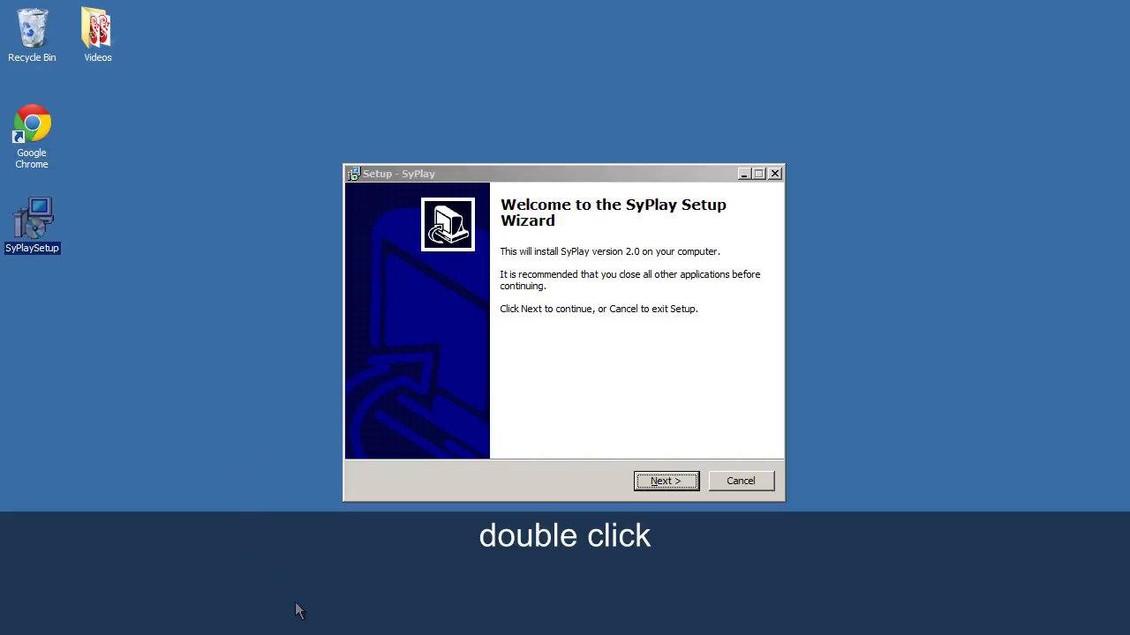
pyautogui.click(658, 483)
pyautogui.click(659, 481)
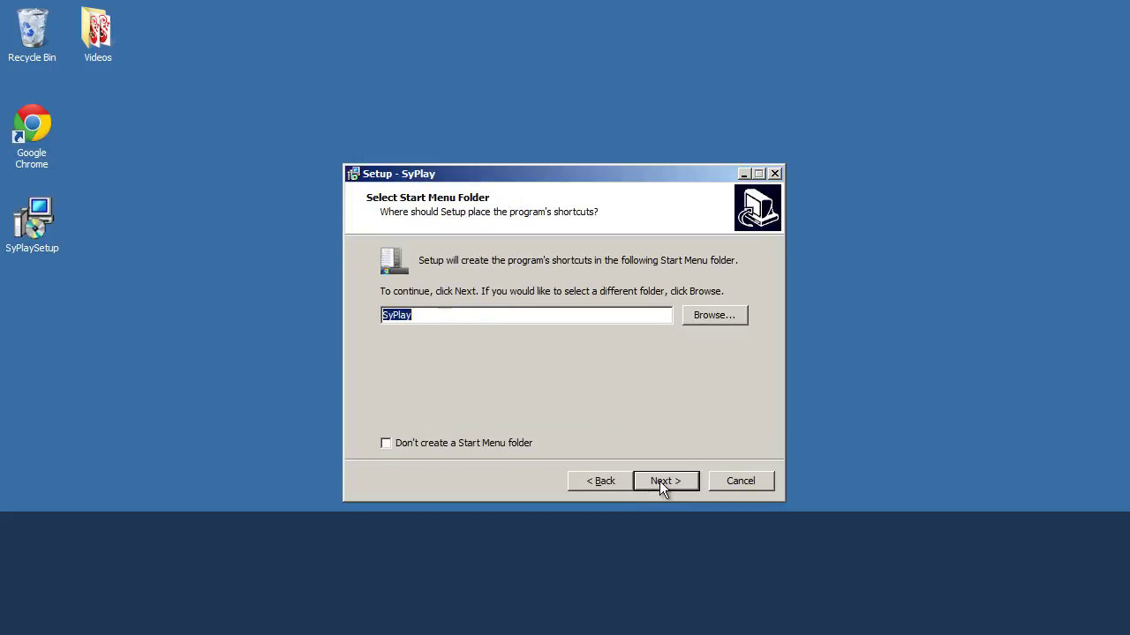
pyautogui.click(659, 481)
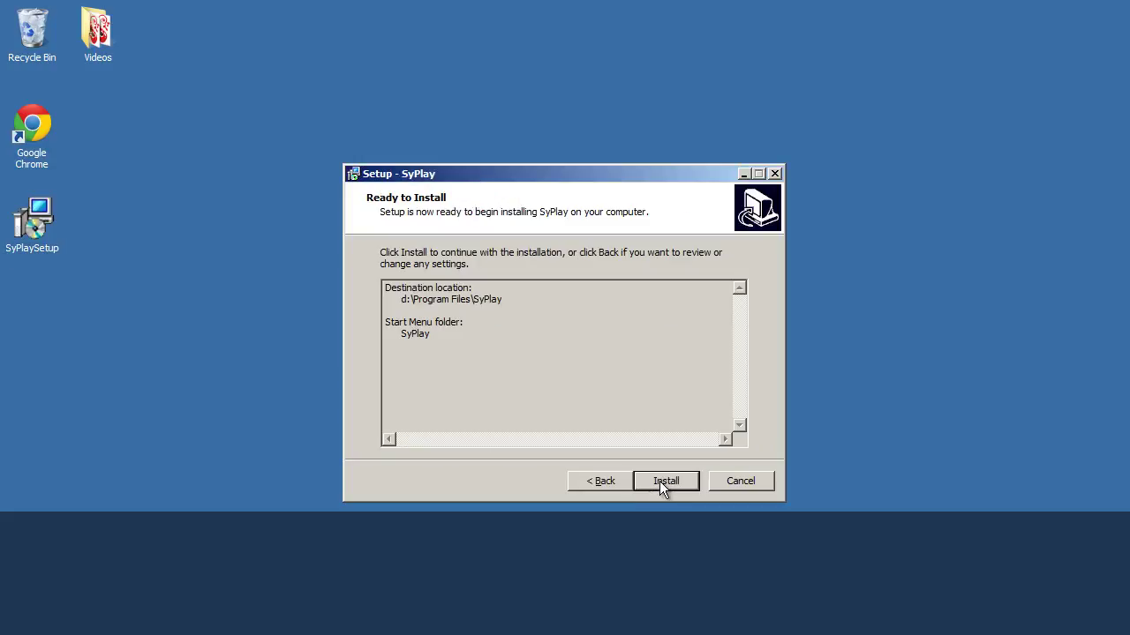
pyautogui.click(665, 481)
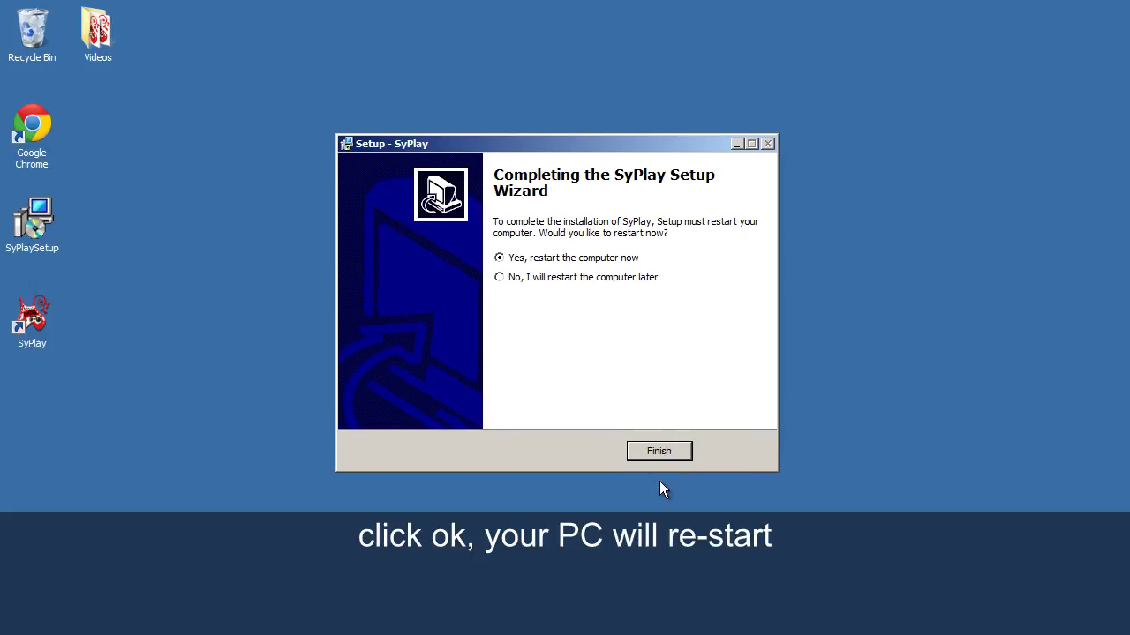
# - Finish and close the SyPlay setup wizard, leaving the new shortcut on the desktop
pyautogui.click(658, 452)
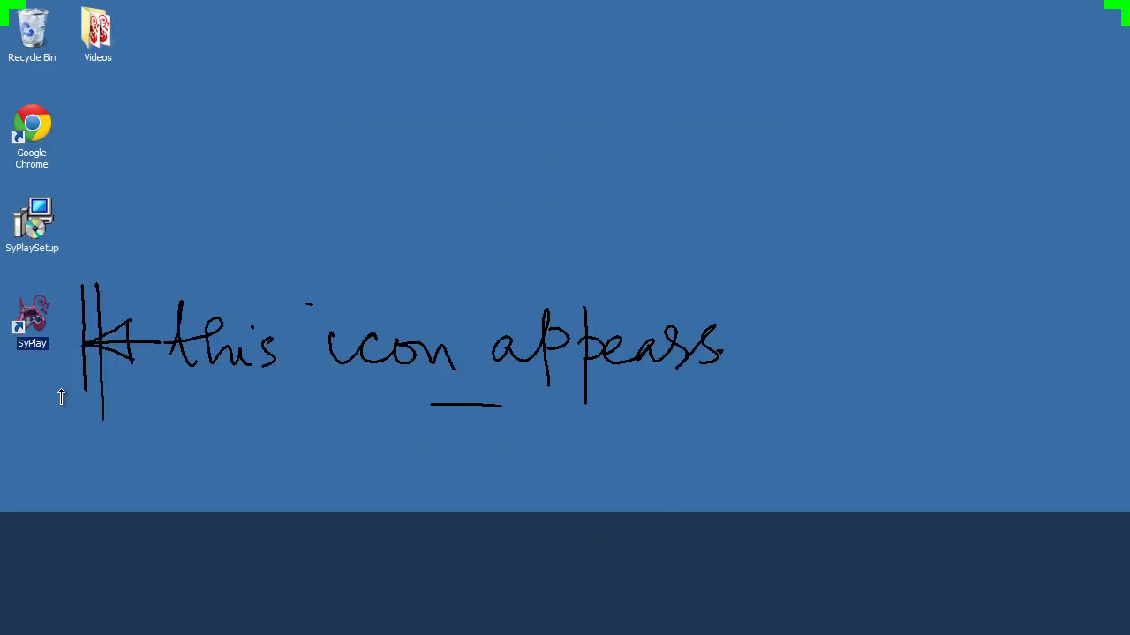
pyautogui.moveTo(24, 375)
pyautogui.mouseDown()
pyautogui.moveTo(48, 369)
pyautogui.moveTo(52, 380)
pyautogui.mouseUp()
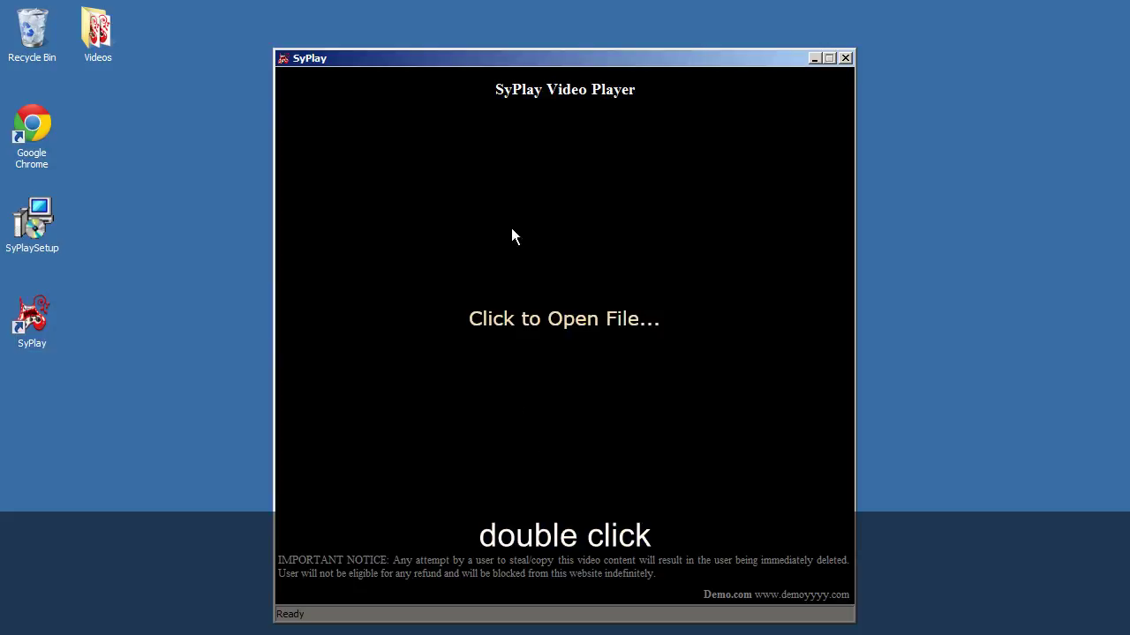
# - Nudge the SyPlay window upward and open the Videos folder to check lessons L1–L4
pyautogui.moveTo(521, 55); pyautogui.dragTo(525, 38)
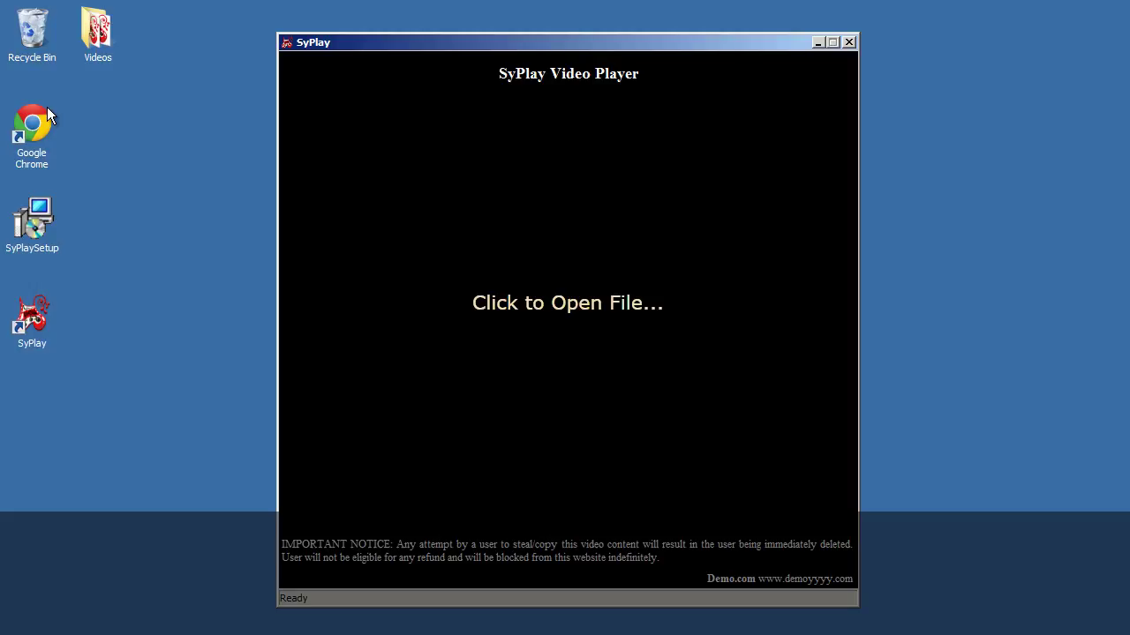
pyautogui.doubleClick(96, 37)
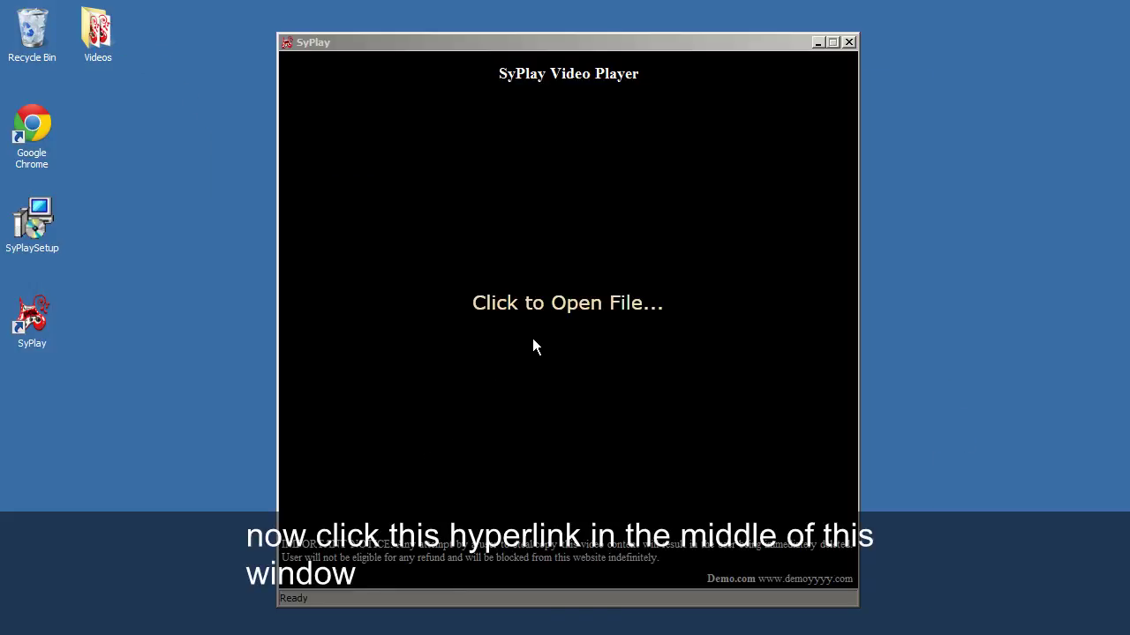
# - Open the L1 - Arrays CPP lesson from the Desktop's Videos folder in the player
pyautogui.click(543, 312)
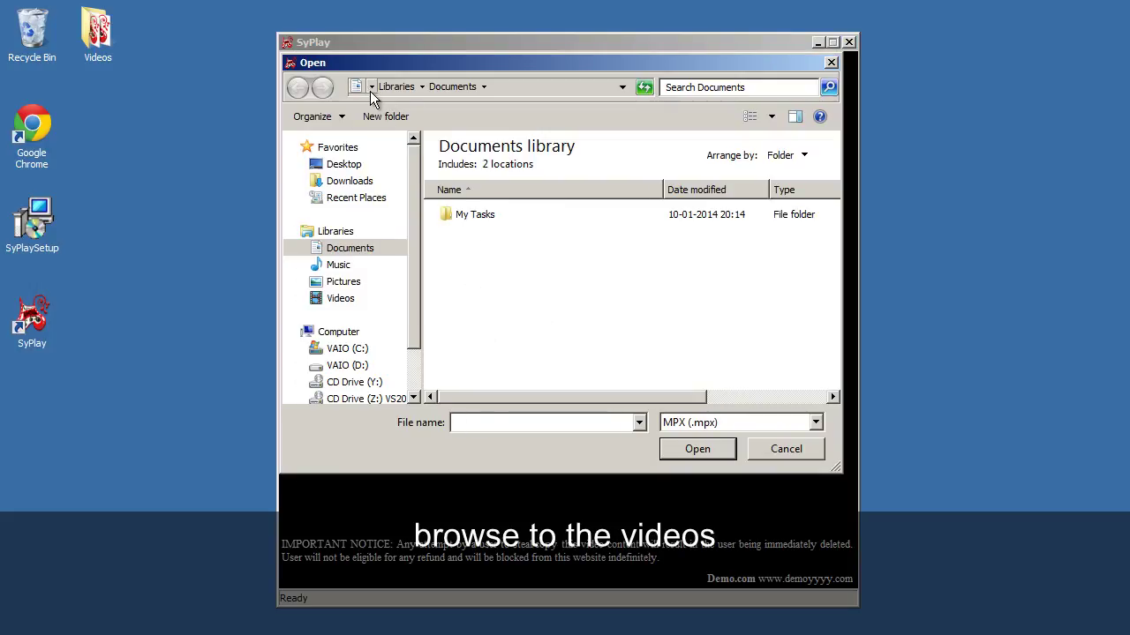
pyautogui.click(343, 166)
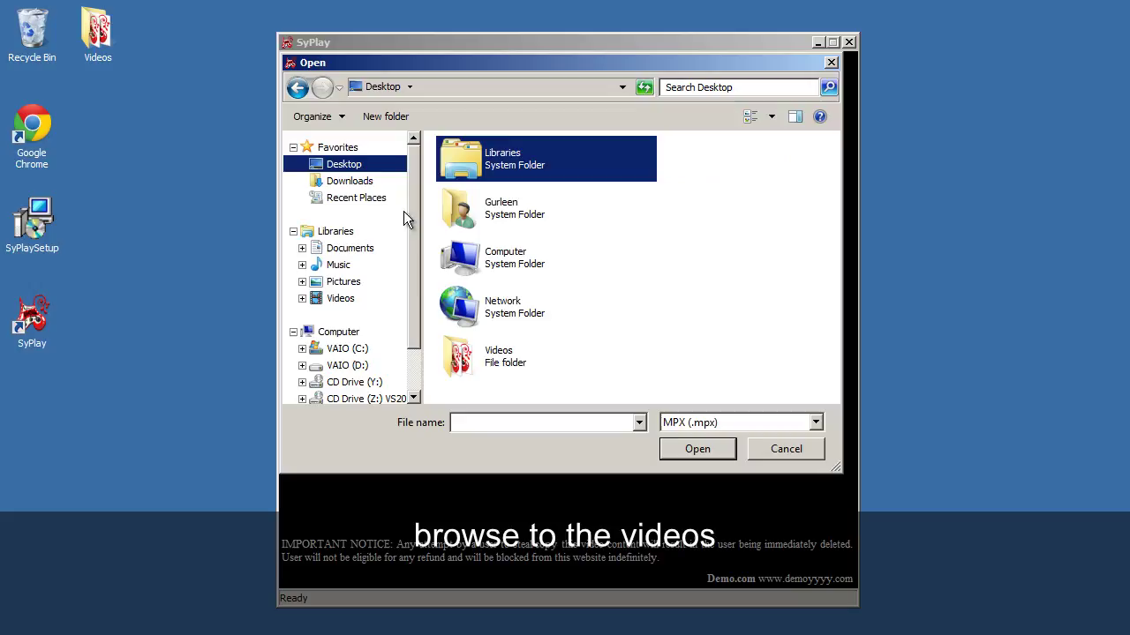
pyautogui.doubleClick(491, 368)
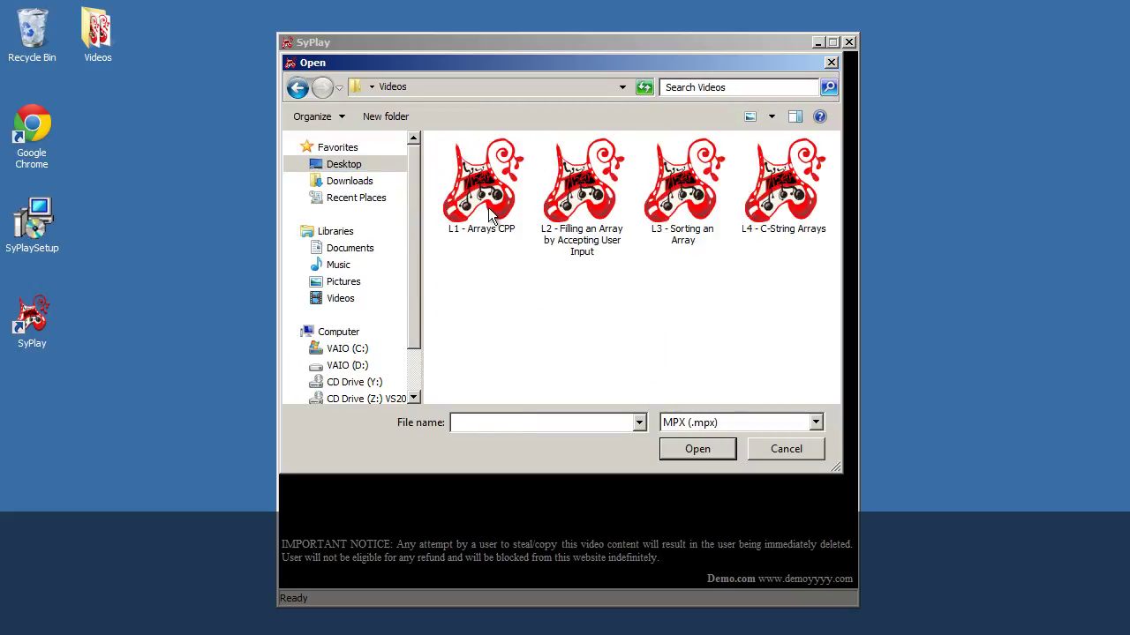
pyautogui.doubleClick(488, 208)
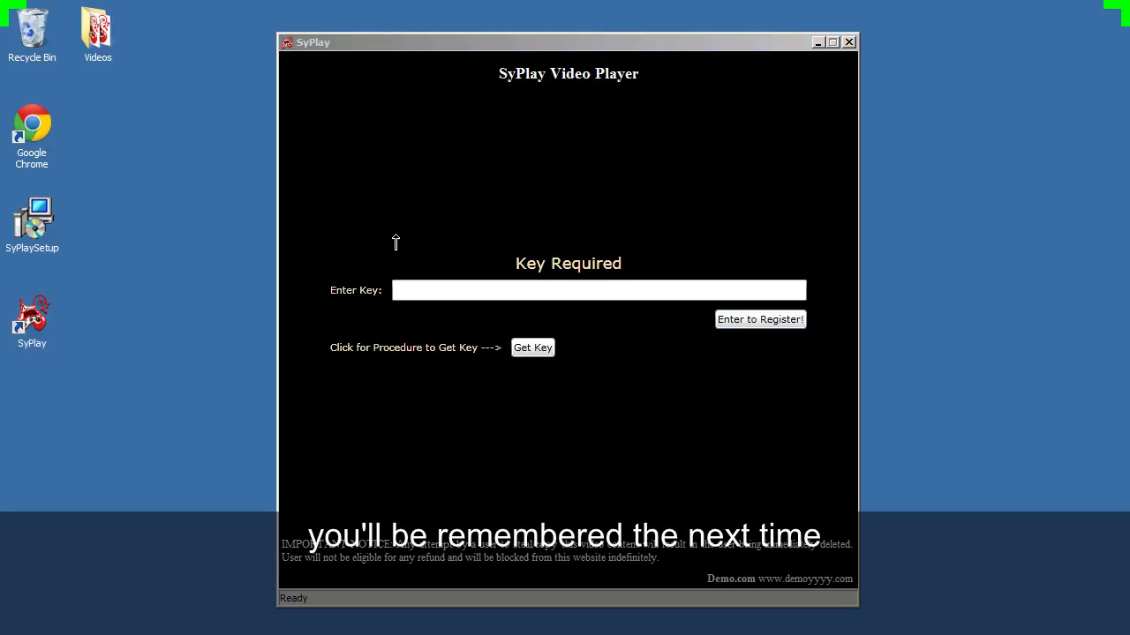
# - Request the token key and product ID needed to obtain an activation key
pyautogui.moveTo(394, 232)
pyautogui.mouseDown()
pyautogui.moveTo(399, 192)
pyautogui.moveTo(411, 222)
pyautogui.moveTo(433, 231)
pyautogui.moveTo(457, 193)
pyautogui.moveTo(540, 251)
pyautogui.mouseUp()
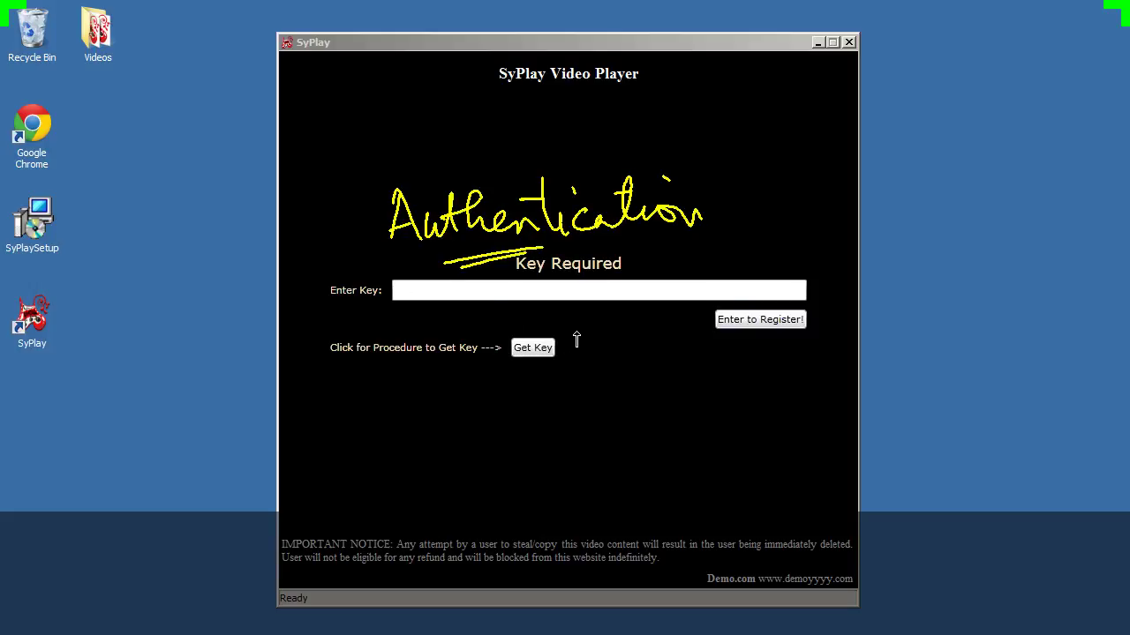
pyautogui.moveTo(568, 318)
pyautogui.mouseDown()
pyautogui.moveTo(600, 308)
pyautogui.moveTo(531, 397)
pyautogui.mouseUp()
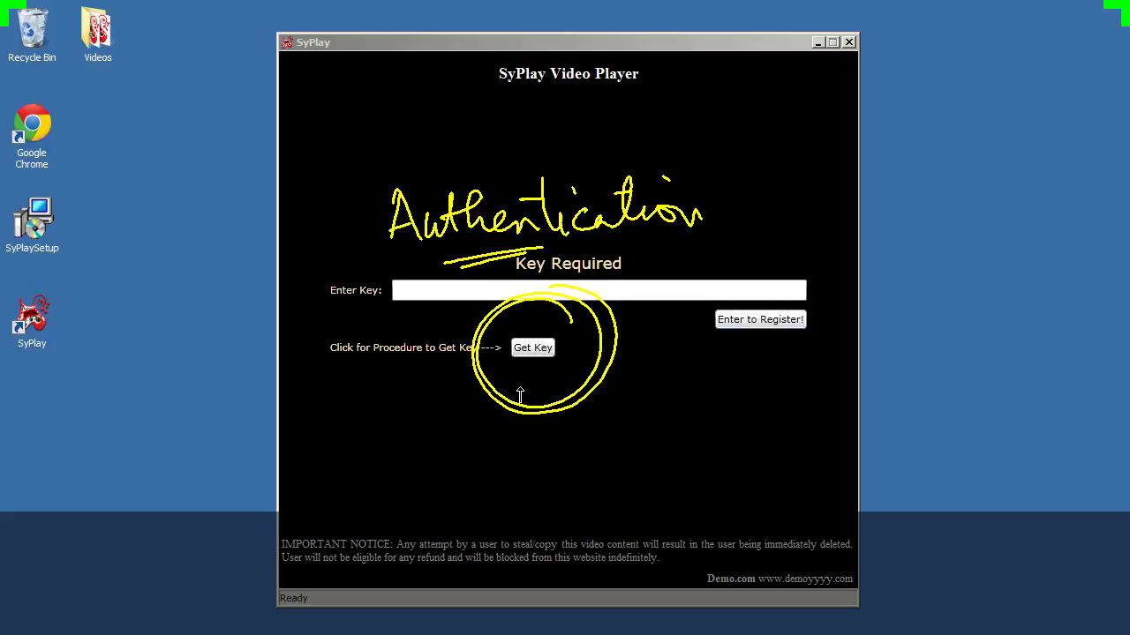
pyautogui.moveTo(533, 365); pyautogui.dragTo(466, 470)
pyautogui.moveTo(530, 366)
pyautogui.mouseDown()
pyautogui.moveTo(491, 412)
pyautogui.moveTo(535, 416)
pyautogui.mouseUp()
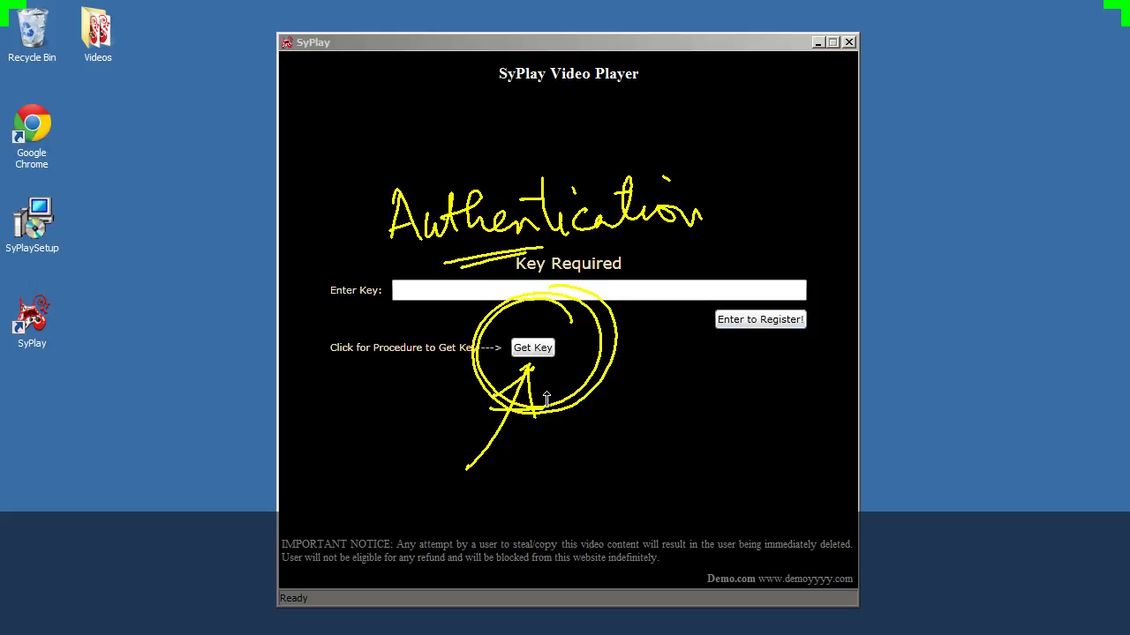
pyautogui.moveTo(533, 375); pyautogui.dragTo(565, 370)
pyautogui.moveTo(539, 379); pyautogui.dragTo(564, 376)
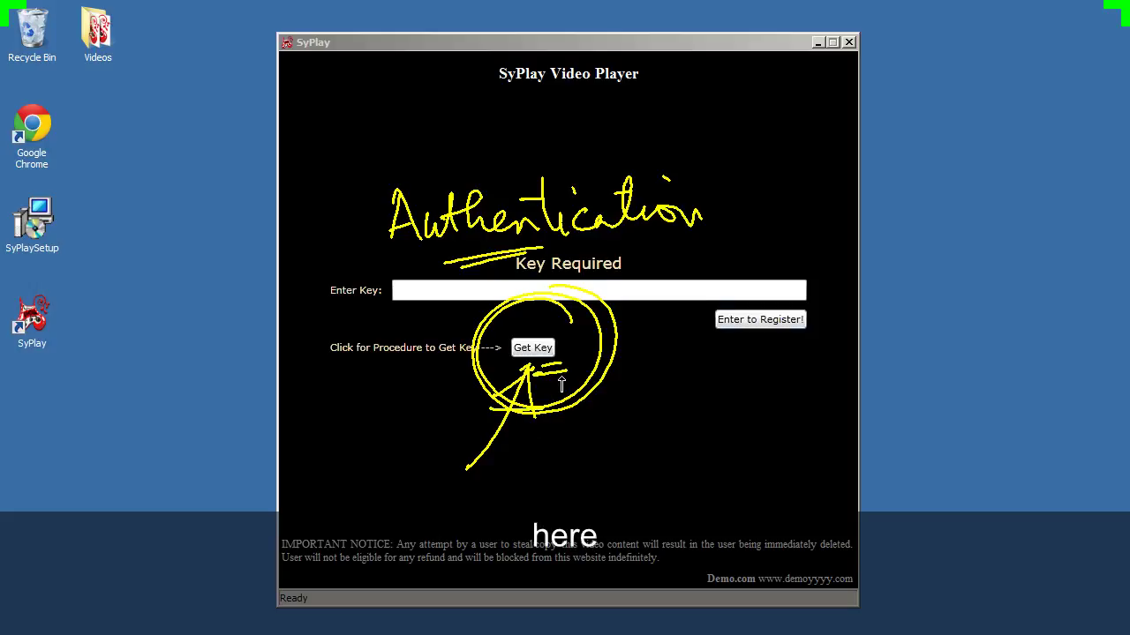
pyautogui.press('Escape')
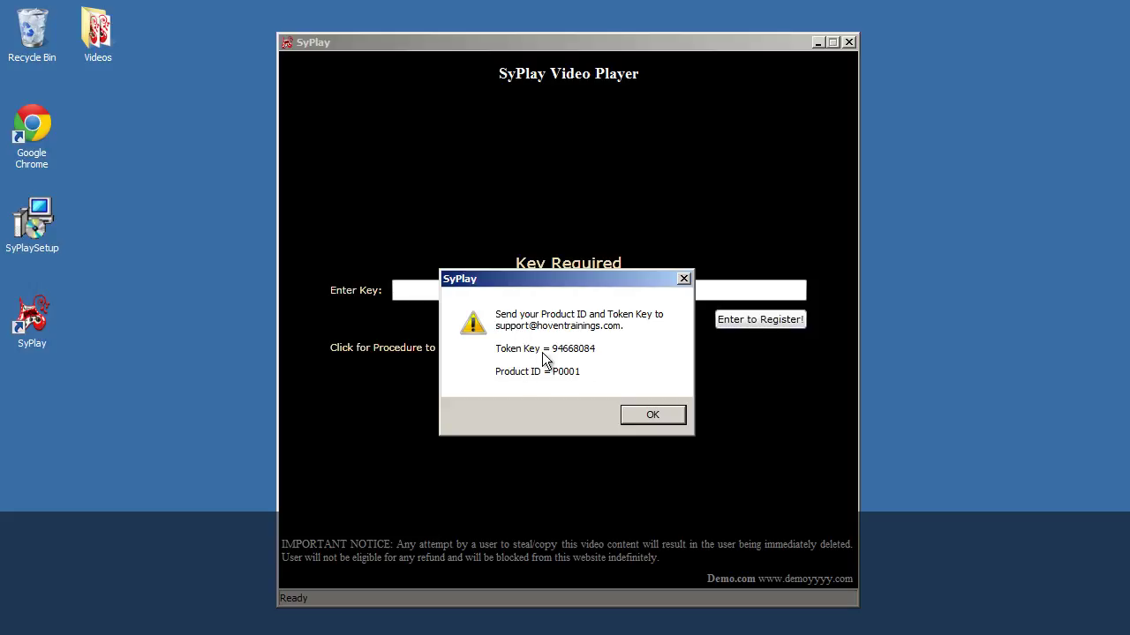
pyautogui.press('Print')
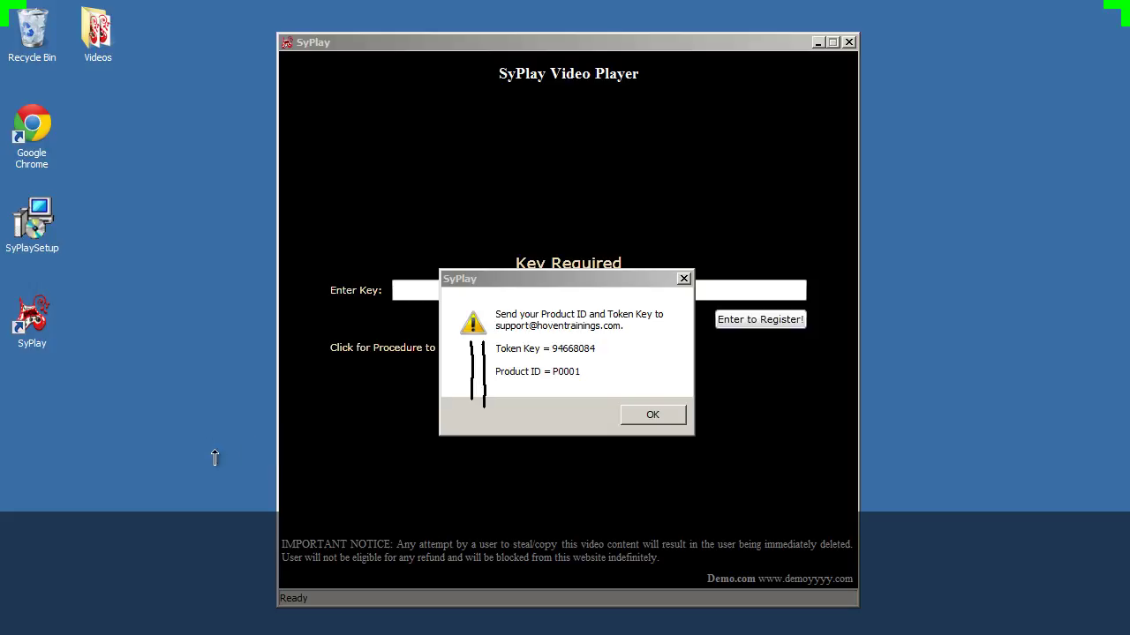
pyautogui.moveTo(194, 452)
pyautogui.mouseDown()
pyautogui.moveTo(477, 366)
pyautogui.moveTo(442, 368)
pyautogui.moveTo(438, 388)
pyautogui.mouseUp()
pyautogui.moveTo(73, 468)
pyautogui.mouseDown()
pyautogui.moveTo(80, 497)
pyautogui.moveTo(121, 471)
pyautogui.moveTo(172, 476)
pyautogui.mouseUp()
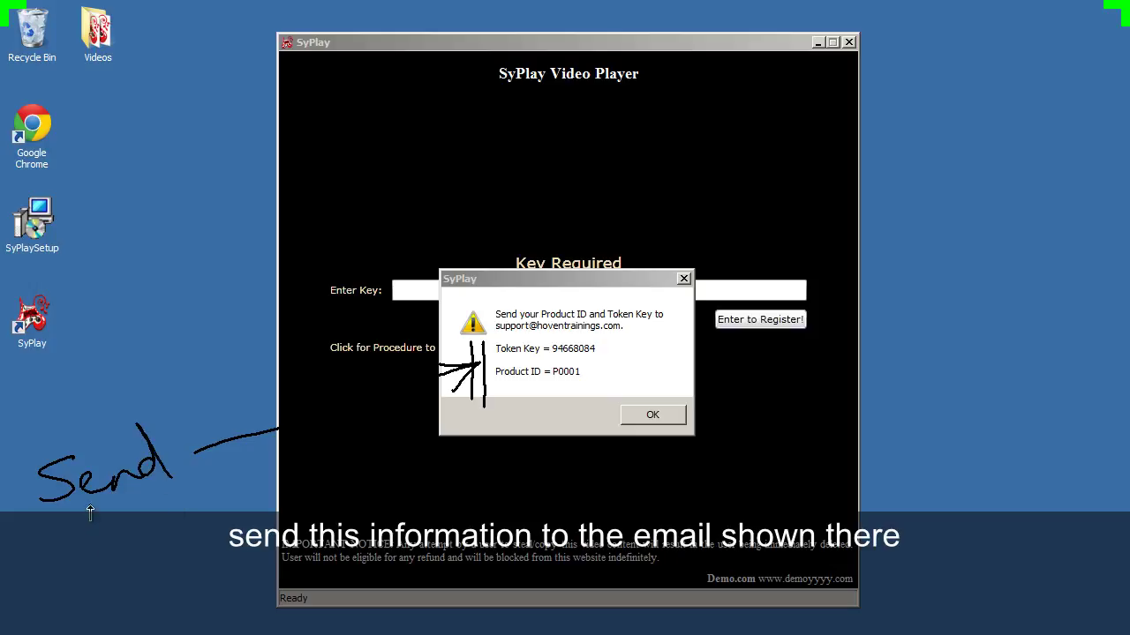
pyautogui.moveTo(90, 512)
pyautogui.mouseDown()
pyautogui.moveTo(128, 537)
pyautogui.moveTo(219, 530)
pyautogui.mouseUp()
pyautogui.moveTo(117, 572)
pyautogui.mouseDown()
pyautogui.moveTo(140, 576)
pyautogui.moveTo(185, 551)
pyautogui.mouseUp()
pyautogui.moveTo(120, 582); pyautogui.dragTo(184, 559)
pyautogui.moveTo(139, 322); pyautogui.dragTo(167, 336)
pyautogui.moveTo(188, 320)
pyautogui.mouseDown()
pyautogui.moveTo(267, 254)
pyautogui.moveTo(477, 263)
pyautogui.moveTo(536, 315)
pyautogui.moveTo(530, 297)
pyautogui.mouseUp()
pyautogui.click(199, 323)
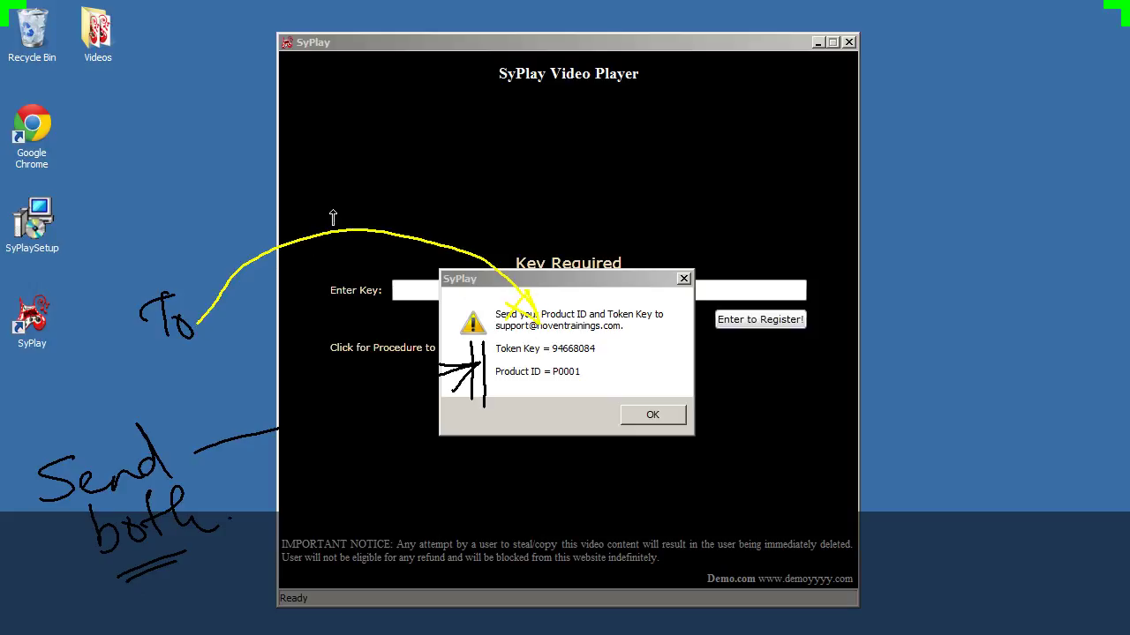
pyautogui.moveTo(310, 195)
pyautogui.mouseDown()
pyautogui.moveTo(417, 204)
pyautogui.moveTo(452, 181)
pyautogui.moveTo(504, 172)
pyautogui.moveTo(545, 192)
pyautogui.moveTo(581, 182)
pyautogui.moveTo(621, 203)
pyautogui.moveTo(655, 187)
pyautogui.moveTo(751, 205)
pyautogui.moveTo(782, 185)
pyautogui.moveTo(825, 197)
pyautogui.mouseUp()
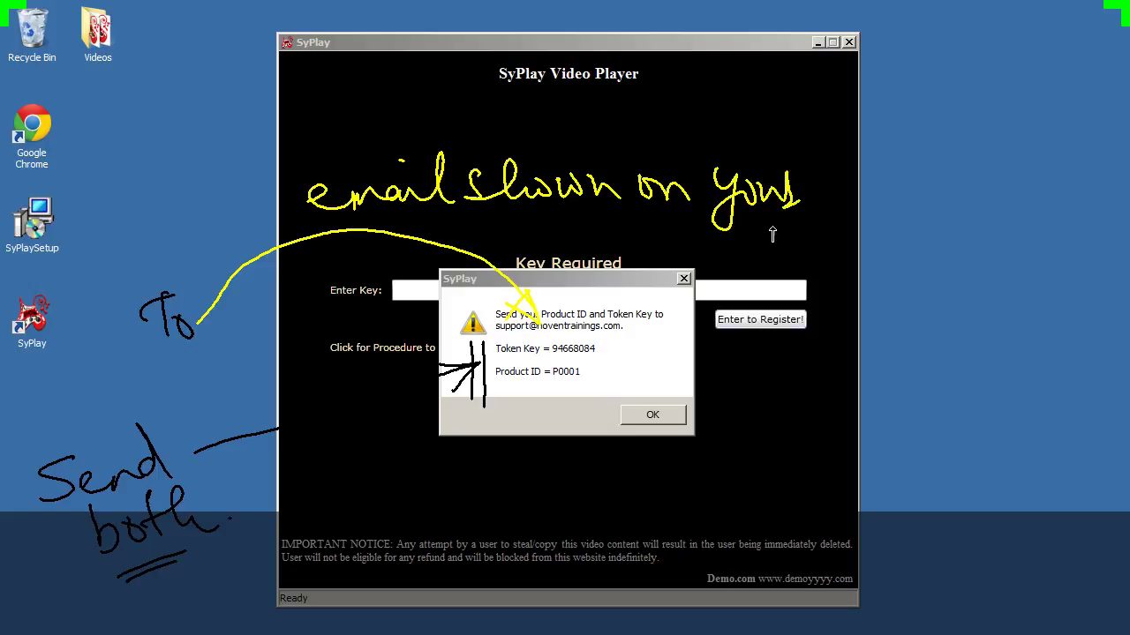
pyautogui.moveTo(749, 223)
pyautogui.mouseDown()
pyautogui.moveTo(759, 300)
pyautogui.moveTo(782, 265)
pyautogui.moveTo(832, 262)
pyautogui.moveTo(843, 281)
pyautogui.mouseUp()
pyautogui.moveTo(761, 291); pyautogui.dragTo(840, 269)
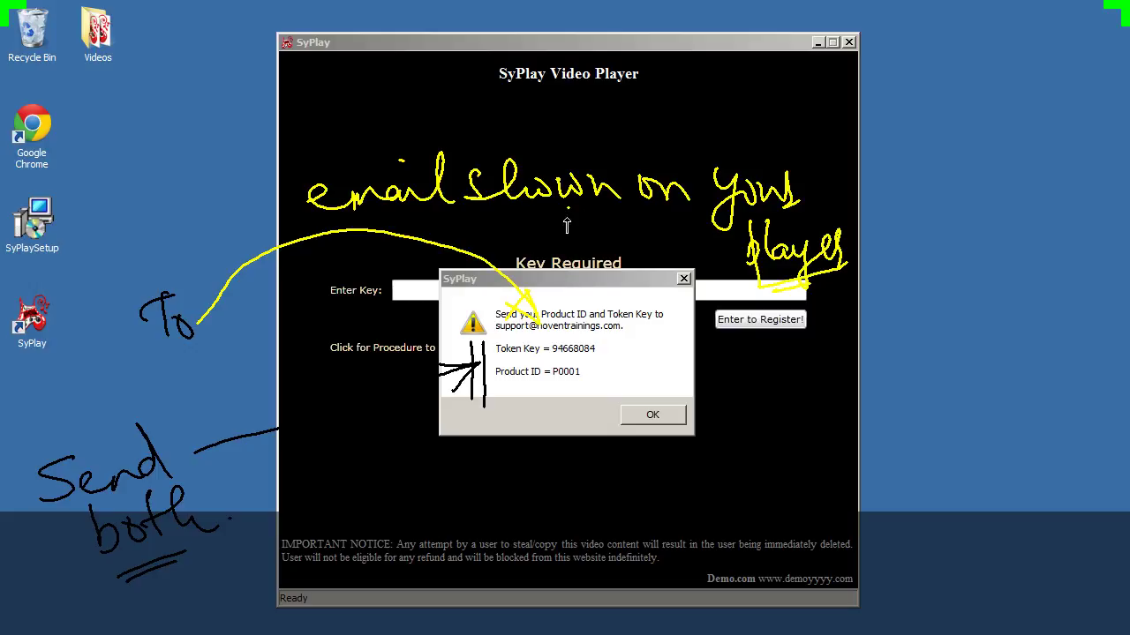
pyautogui.moveTo(535, 223); pyautogui.dragTo(603, 215)
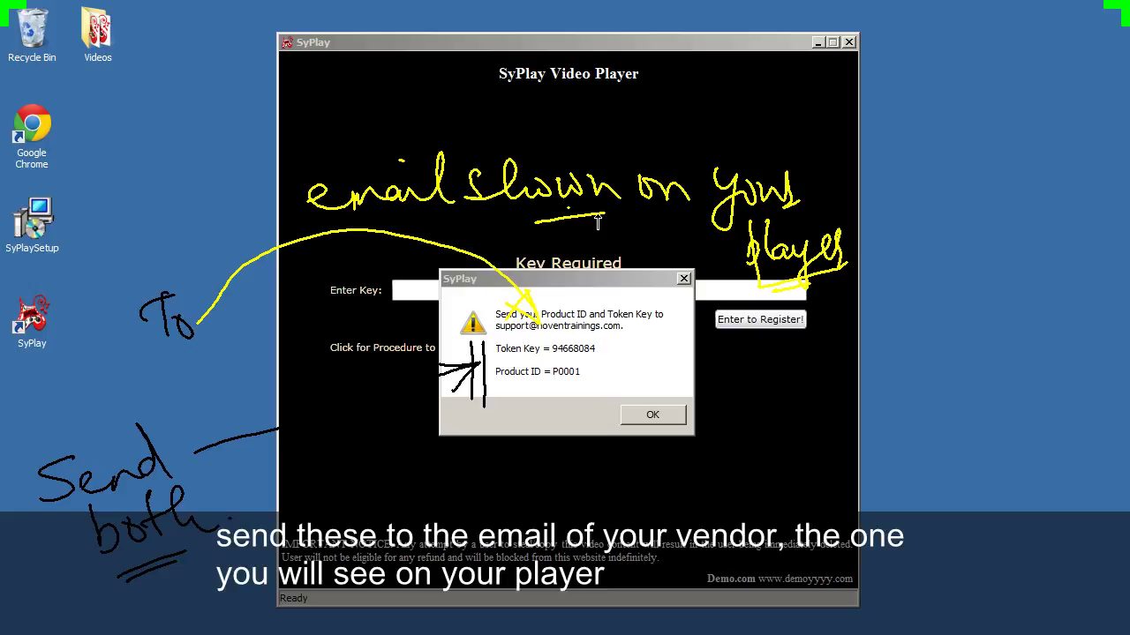
pyautogui.moveTo(537, 234); pyautogui.dragTo(604, 227)
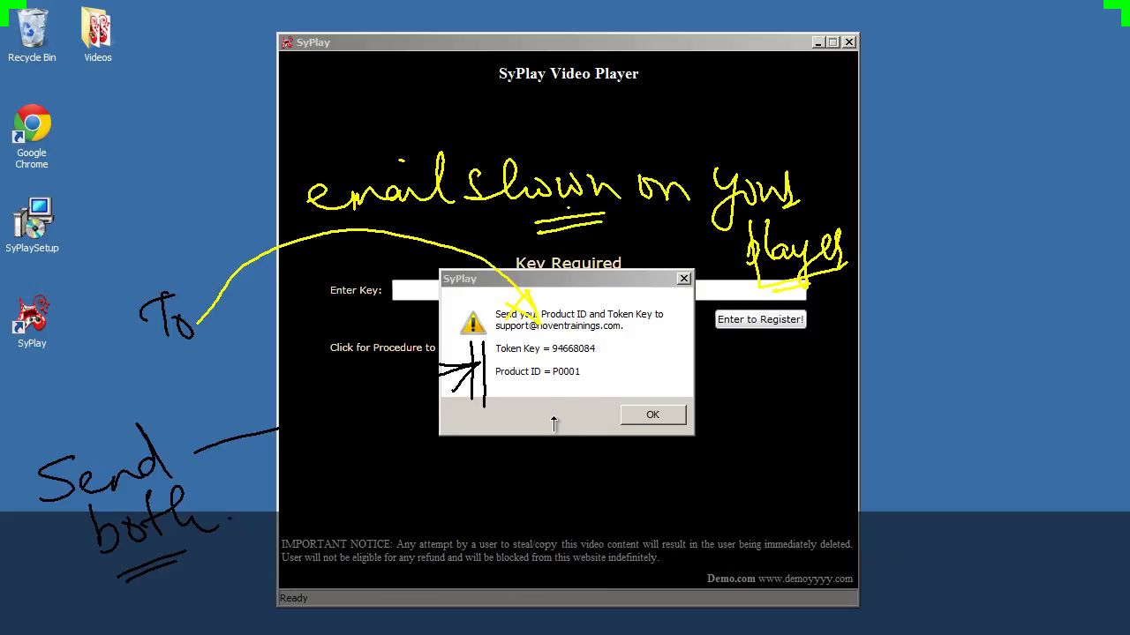
pyautogui.press('Escape')
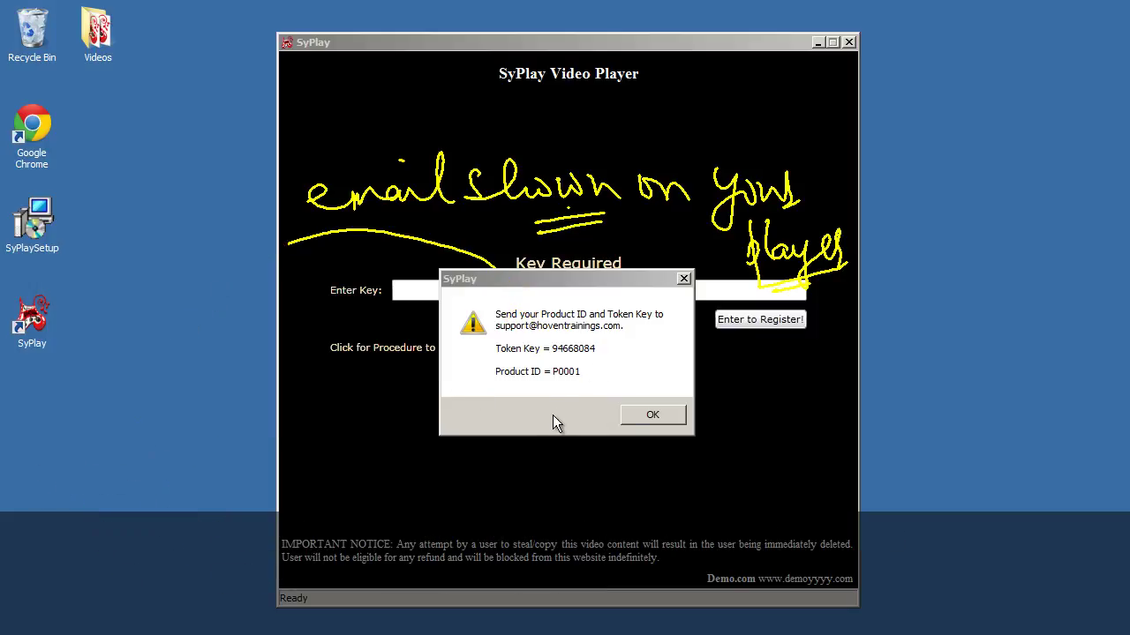
# - Dismiss the token details, enter the activation key in the Enter Key field, and register
pyautogui.click(649, 414)
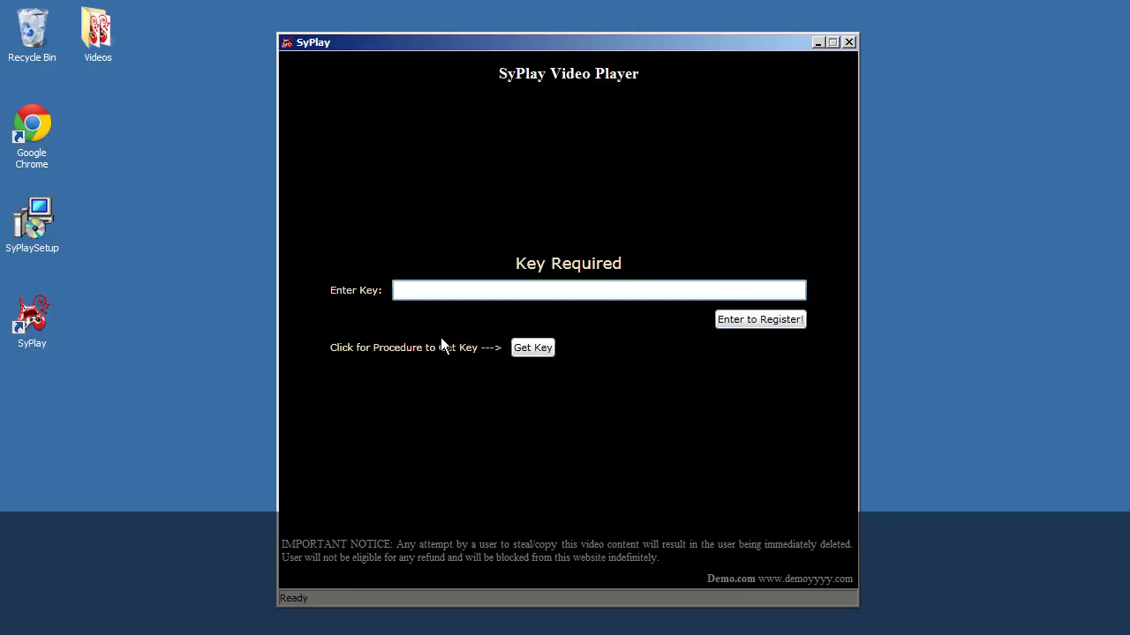
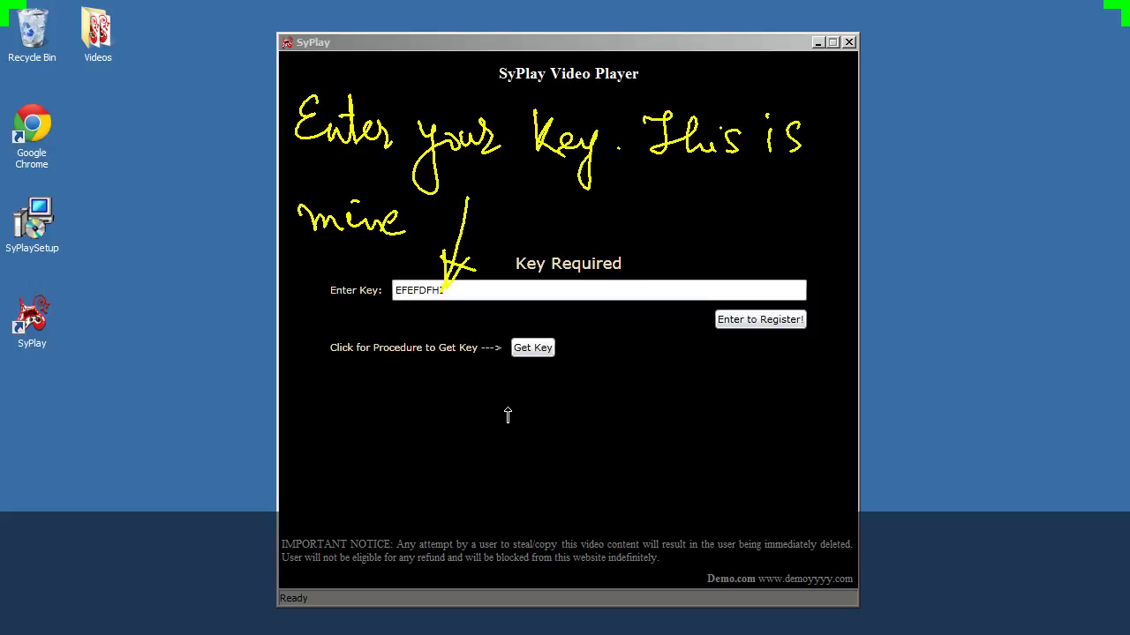
pyautogui.press('Escape')
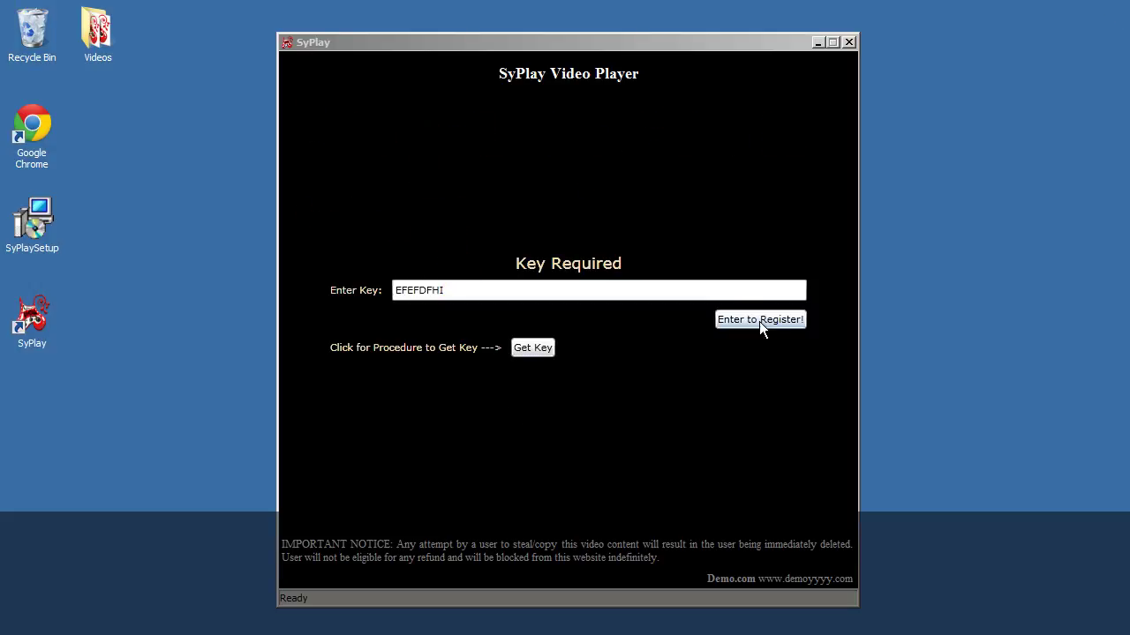
pyautogui.click(758, 321)
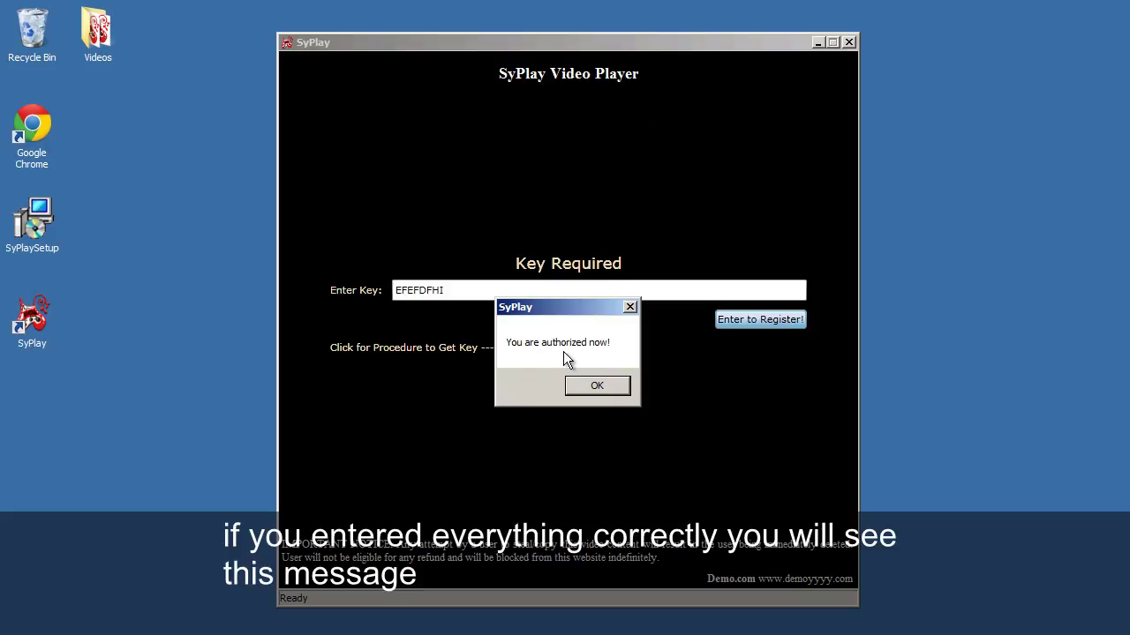
# - Dismiss the authorization confirmation and load L1 - Arrays CPP from the Videos folder
pyautogui.click(597, 390)
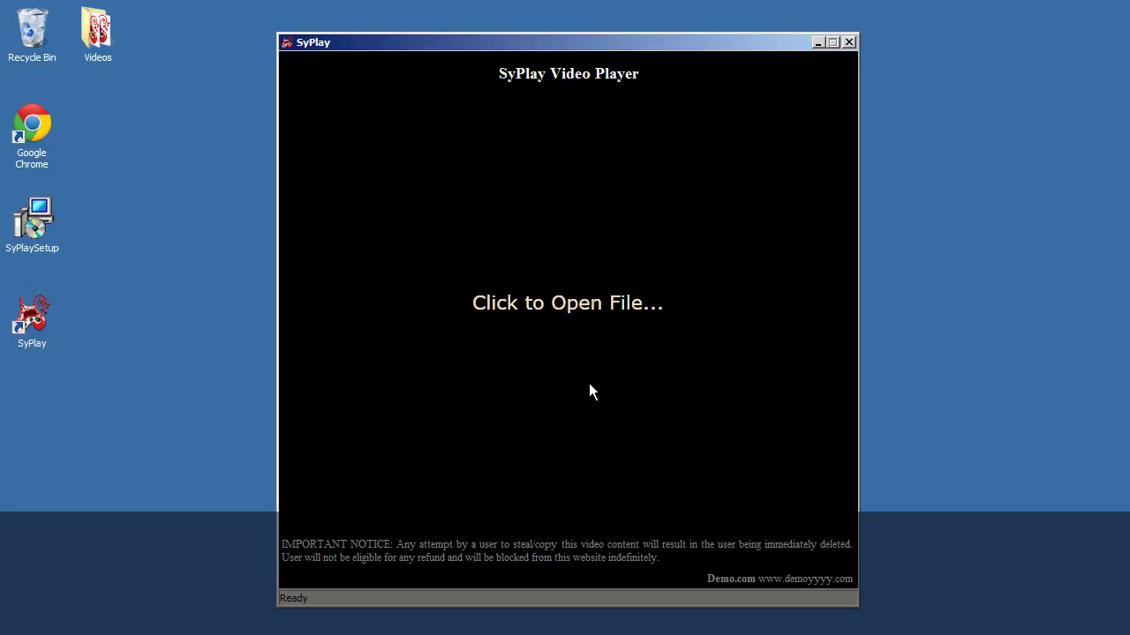
pyautogui.click(576, 310)
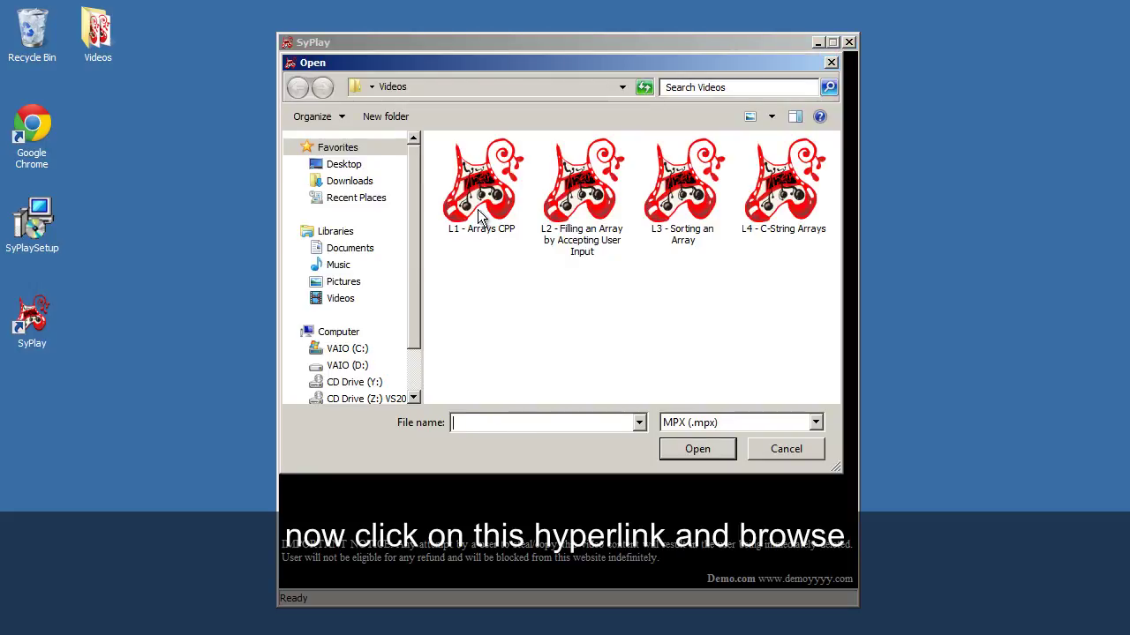
pyautogui.click(500, 233)
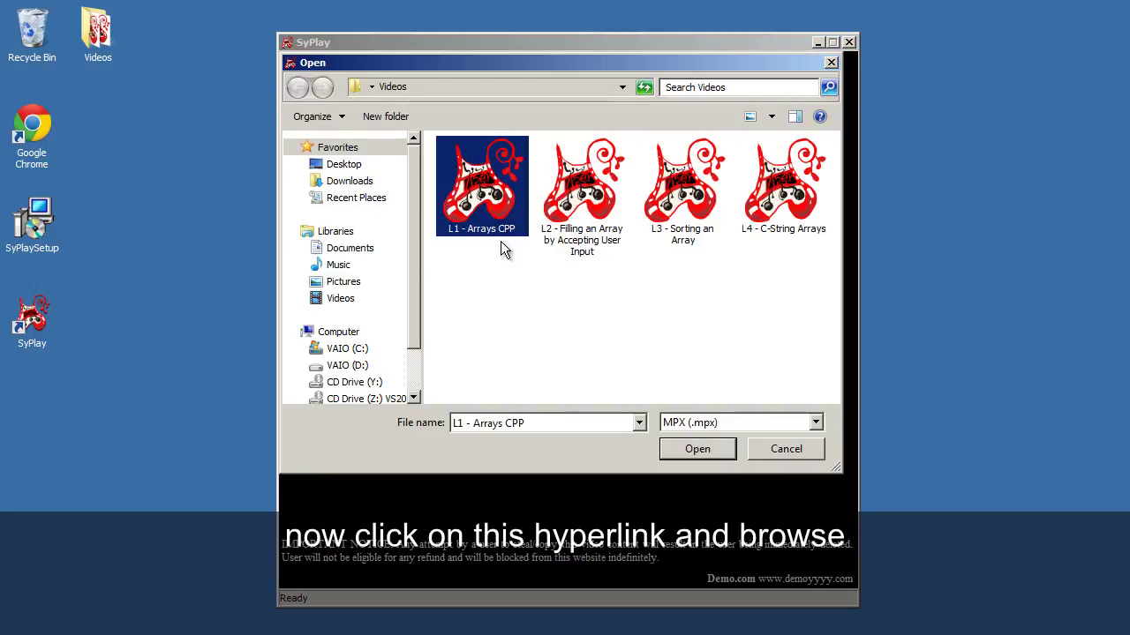
pyautogui.click(697, 449)
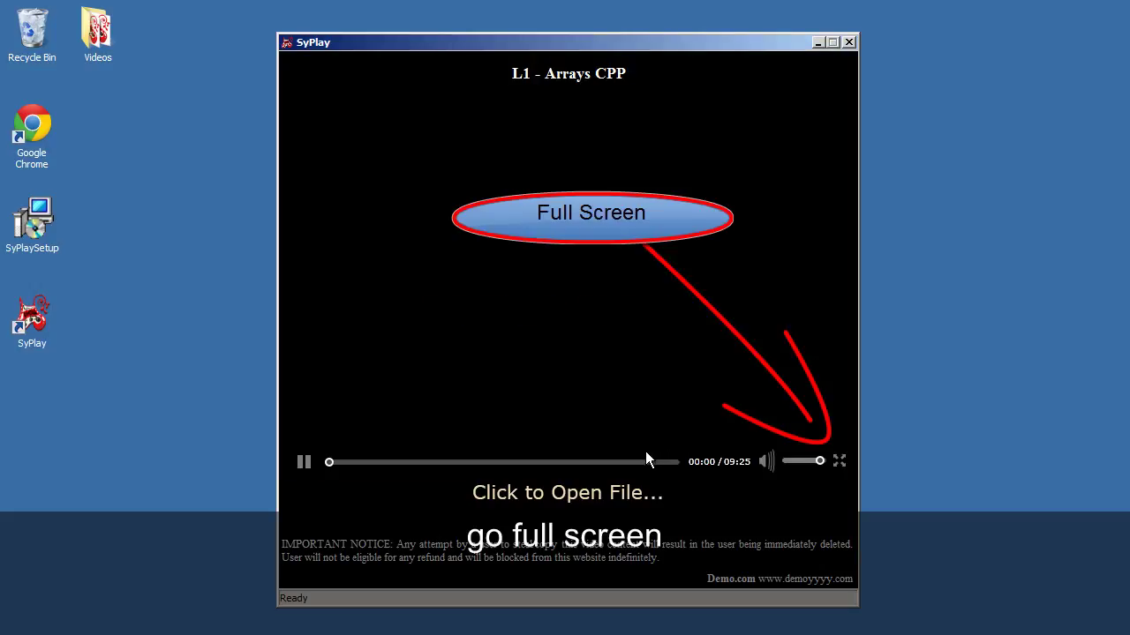